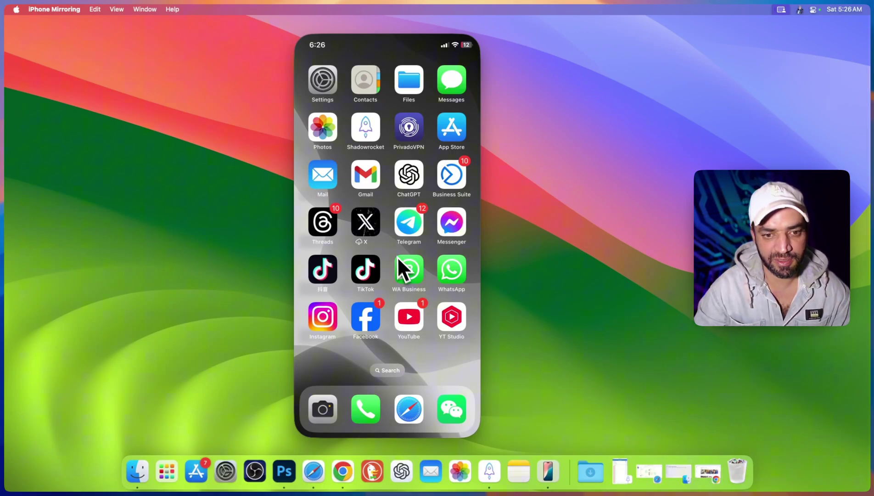
Open the Property taxes TikTok video and its CapCut template, then return home
{"action": "left_click", "coordinate": [368, 266]}
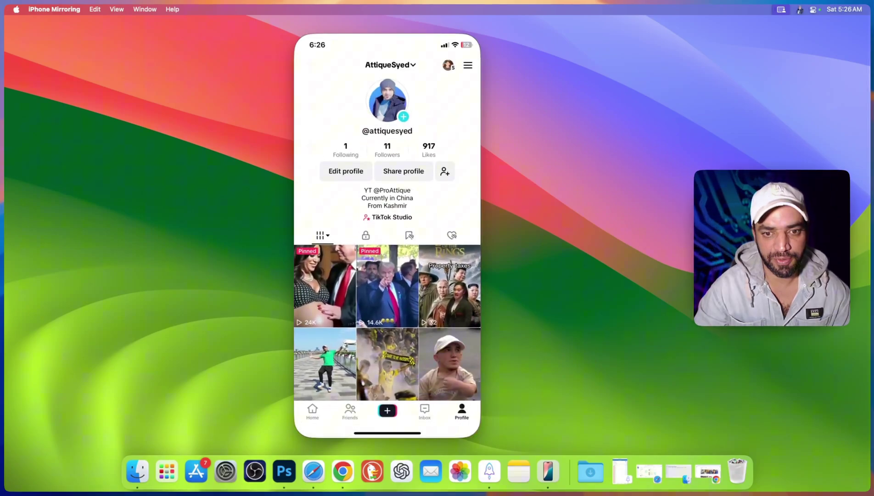
{"action": "left_click", "coordinate": [450, 285]}
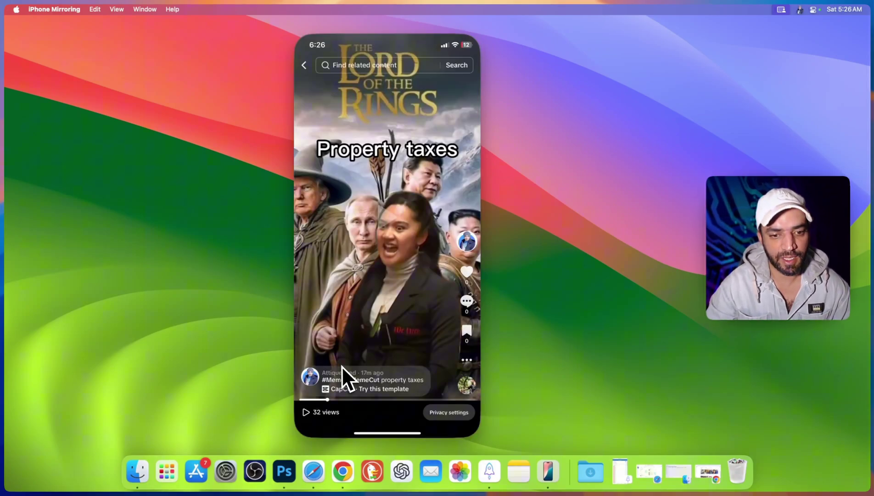
{"action": "left_click", "coordinate": [365, 391]}
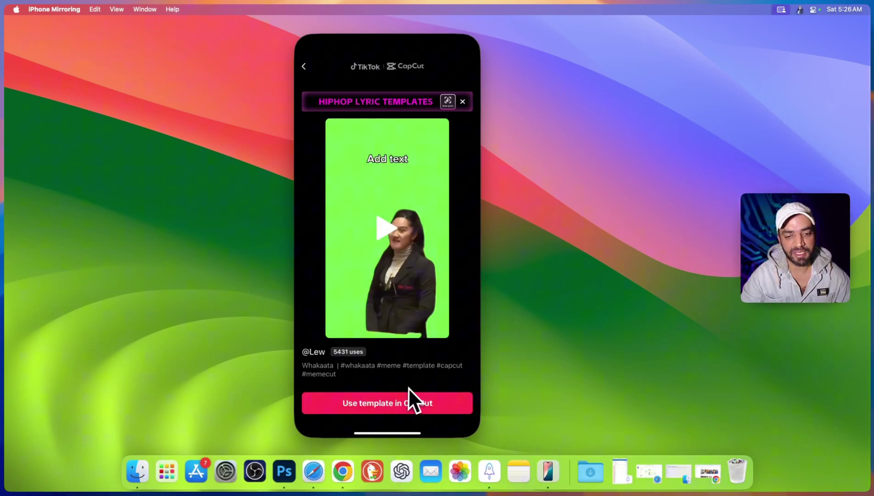
{"action": "left_click", "coordinate": [362, 402]}
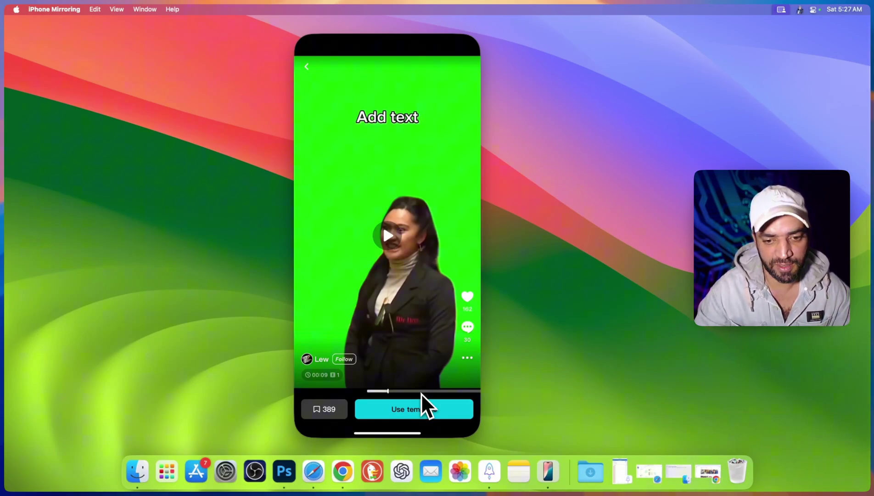
{"action": "left_click", "coordinate": [413, 432]}
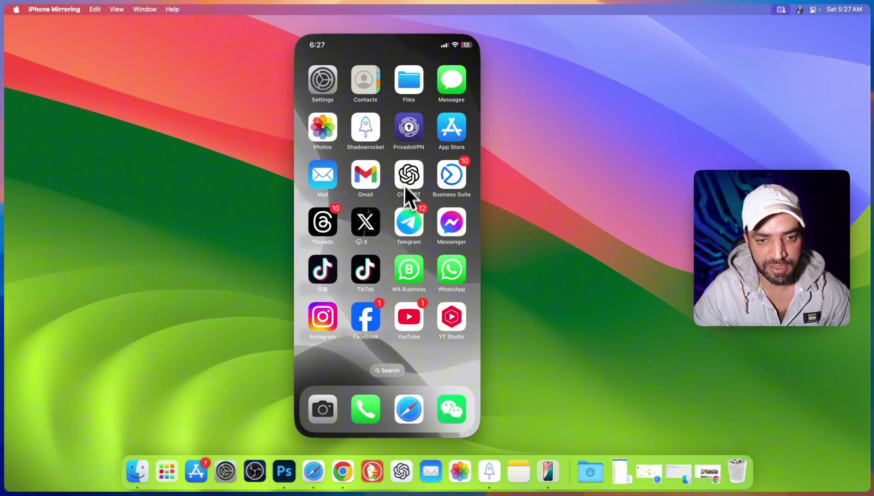
Launch CapCut from the Editing folder, browse the Me and Templates tabs, and start a new video
{"action": "scroll", "coordinate": [422, 206], "scroll_direction": "right", "scroll_amount": 3}
{"action": "left_click", "coordinate": [459, 174]}
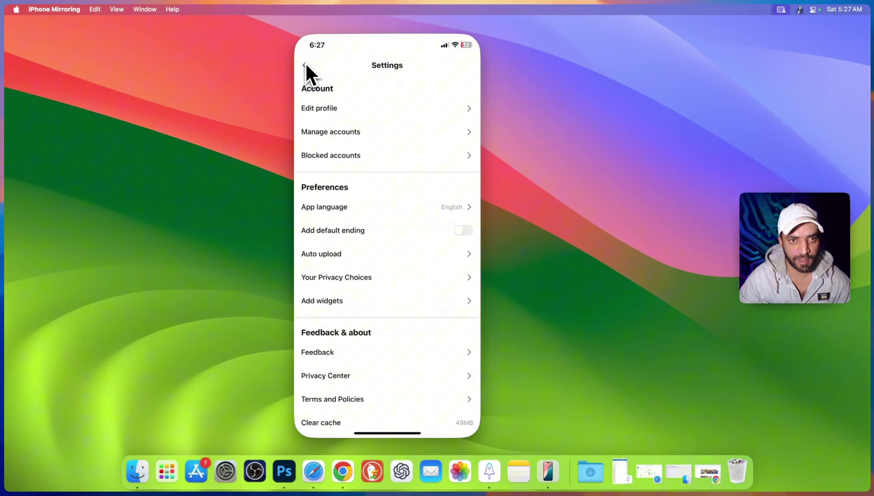
{"action": "left_click", "coordinate": [304, 63]}
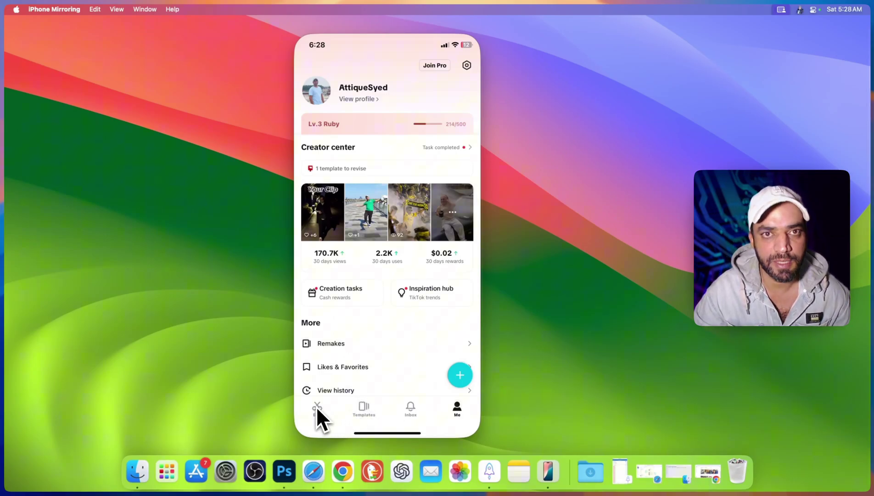
{"action": "left_click", "coordinate": [365, 408]}
{"action": "scroll", "coordinate": [373, 386], "scroll_direction": "down", "scroll_amount": 15}
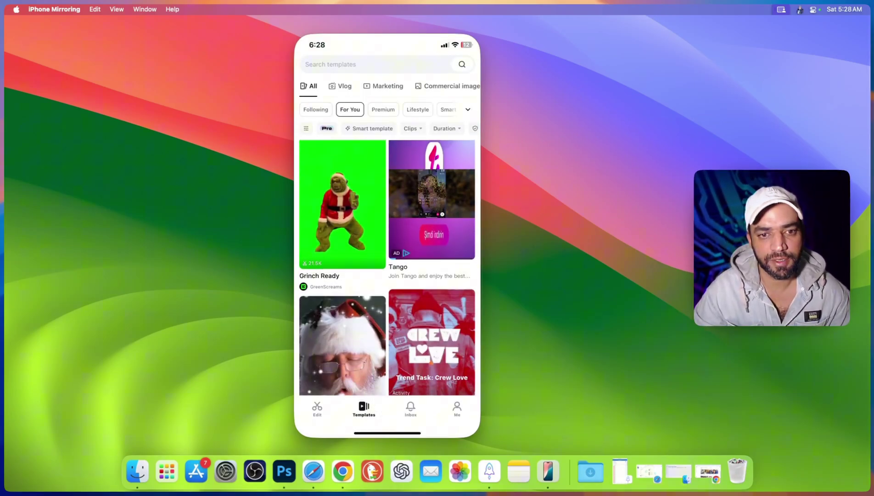
{"action": "scroll", "coordinate": [412, 215], "scroll_direction": "down", "scroll_amount": 10}
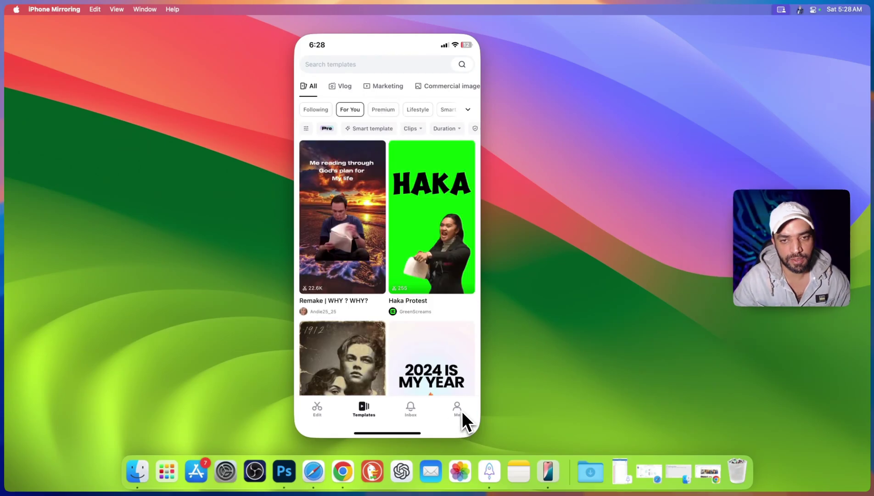
{"action": "left_click", "coordinate": [457, 408]}
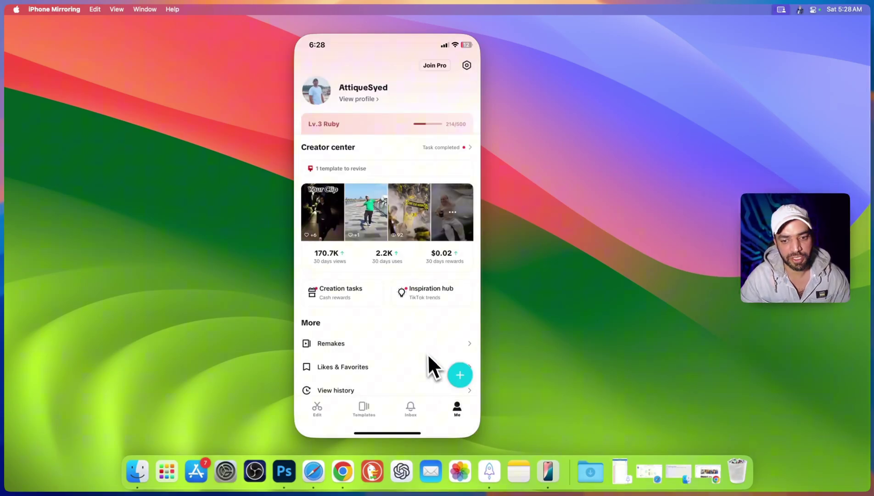
{"action": "left_click", "coordinate": [465, 380]}
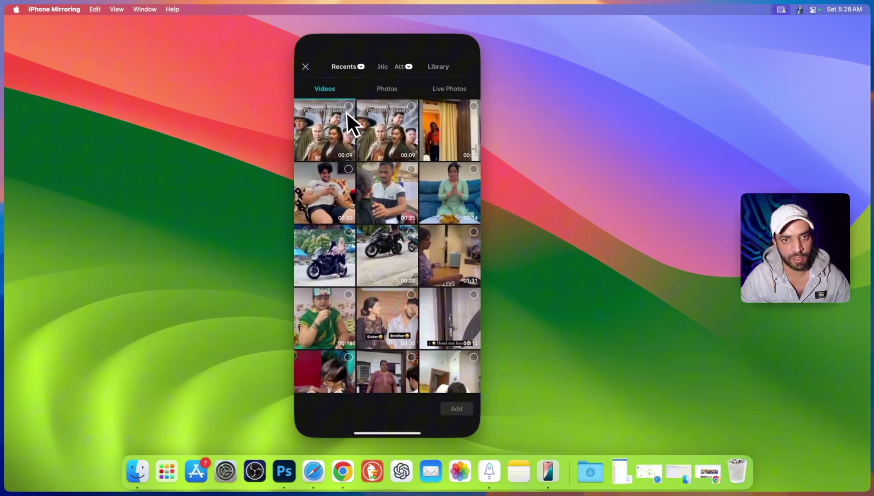
Start a new project containing the 00:20 and 00:11 motorcycle videos
{"action": "left_click", "coordinate": [305, 67]}
{"action": "left_click", "coordinate": [316, 403]}
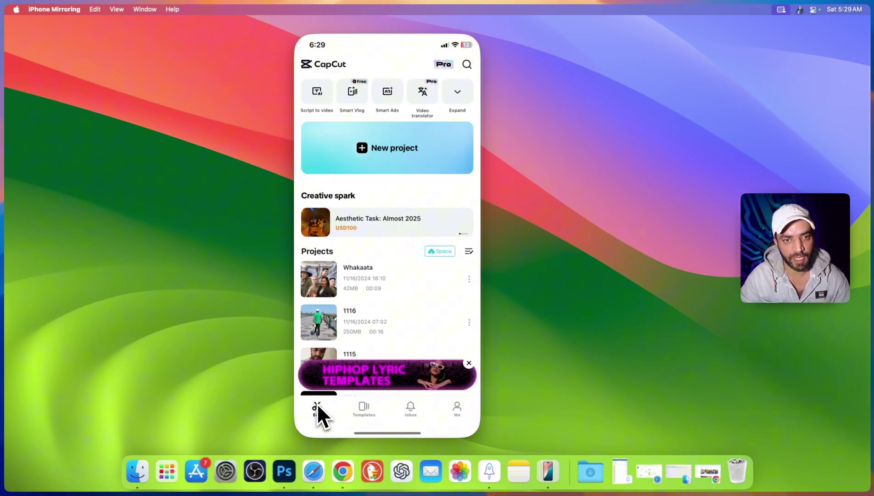
{"action": "left_click", "coordinate": [397, 171]}
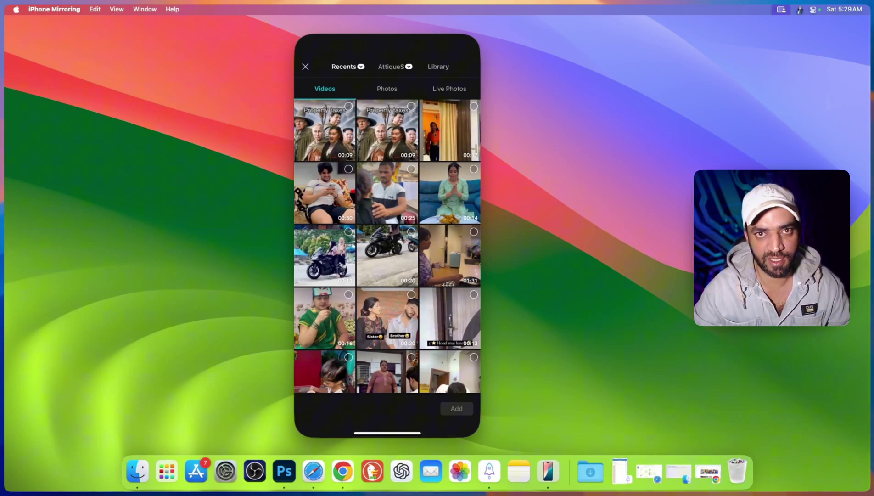
{"action": "left_click", "coordinate": [411, 231]}
{"action": "left_click", "coordinate": [348, 232]}
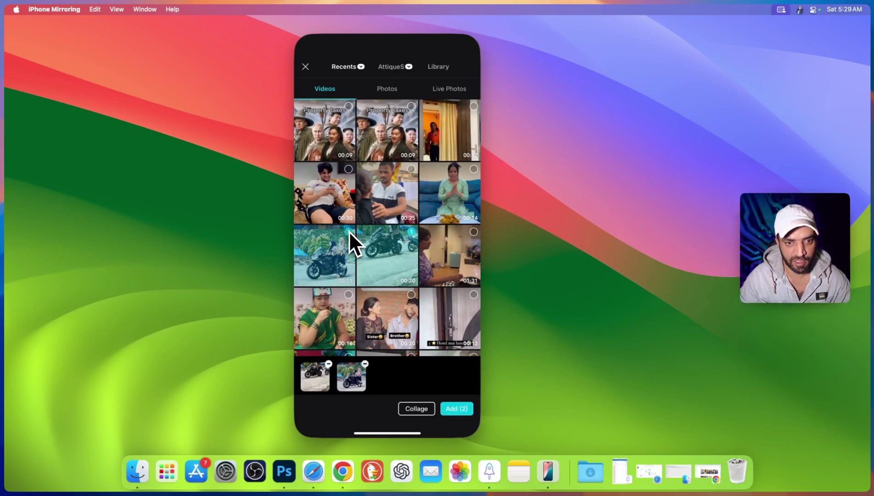
{"action": "left_click", "coordinate": [454, 408]}
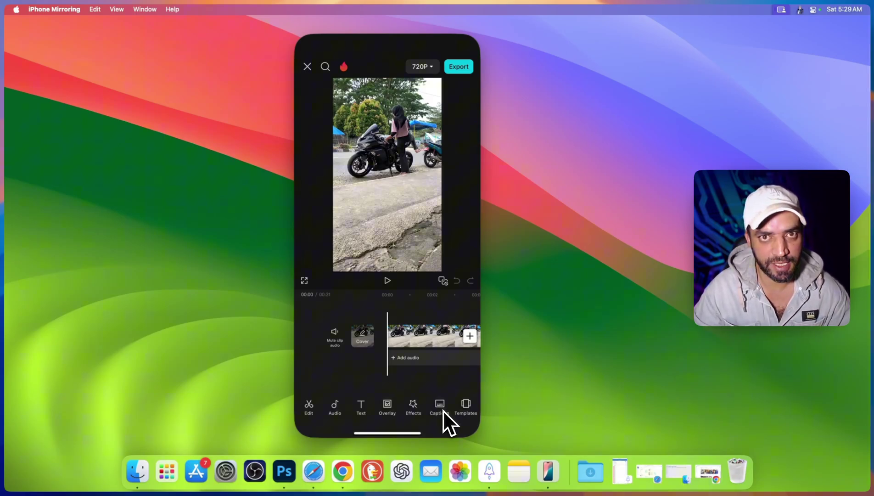
Change the project aspect ratio to 9:16 portrait and select the previewed clip
{"action": "left_click_drag", "start_coordinate": [444, 410], "coordinate": [395, 405]}
{"action": "left_click", "coordinate": [393, 405]}
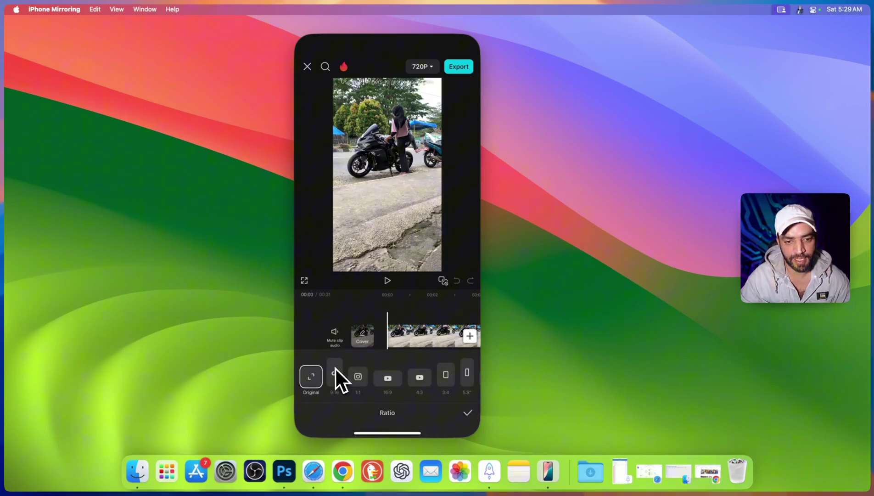
{"action": "left_click", "coordinate": [334, 367]}
{"action": "left_click", "coordinate": [416, 189]}
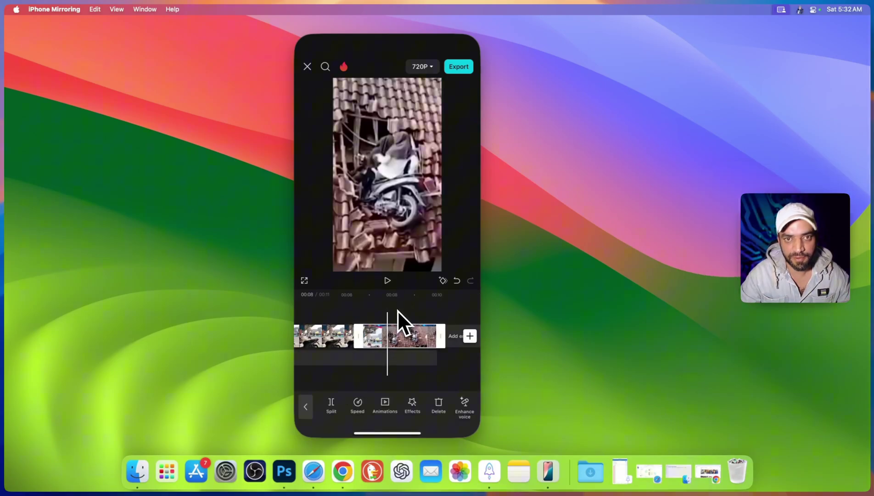
Deselect the roof-crash clip, scrub to the parked scooter shot, and select the overlay clip
{"action": "left_click", "coordinate": [306, 409]}
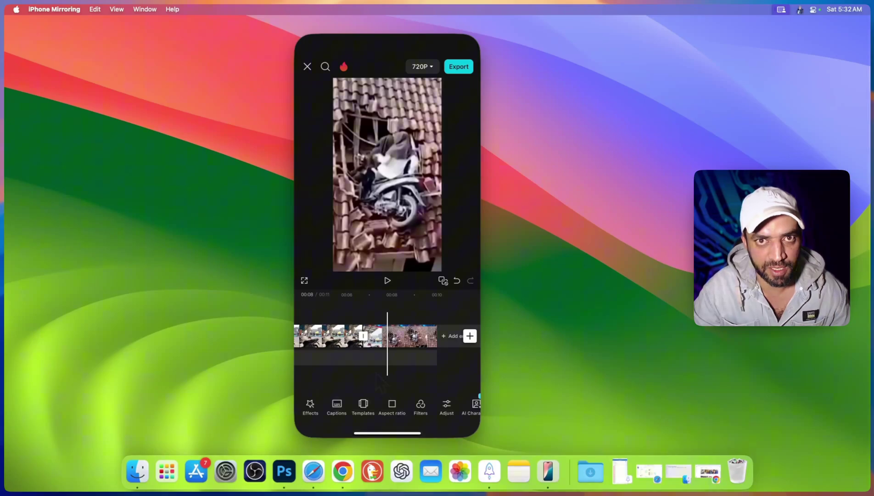
{"action": "scroll", "coordinate": [376, 373], "scroll_direction": "left", "scroll_amount": 10}
{"action": "scroll", "coordinate": [387, 335], "scroll_direction": "right", "scroll_amount": 10}
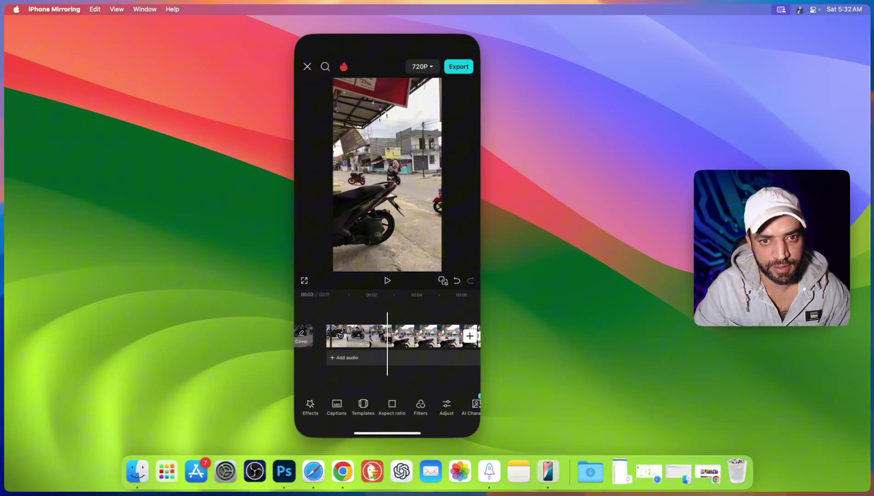
{"action": "key", "text": "super+bracketright"}
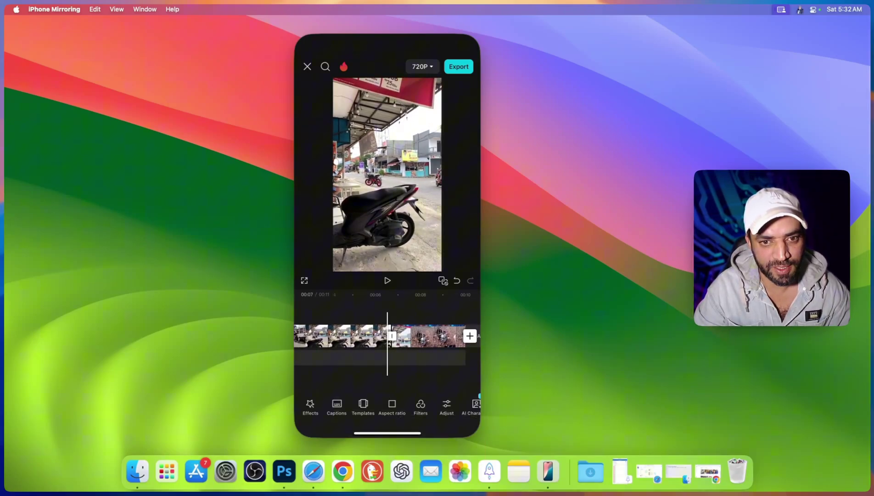
{"action": "scroll", "coordinate": [386, 335], "scroll_direction": "right", "scroll_amount": 2}
{"action": "scroll", "coordinate": [387, 335], "scroll_direction": "left", "scroll_amount": 2}
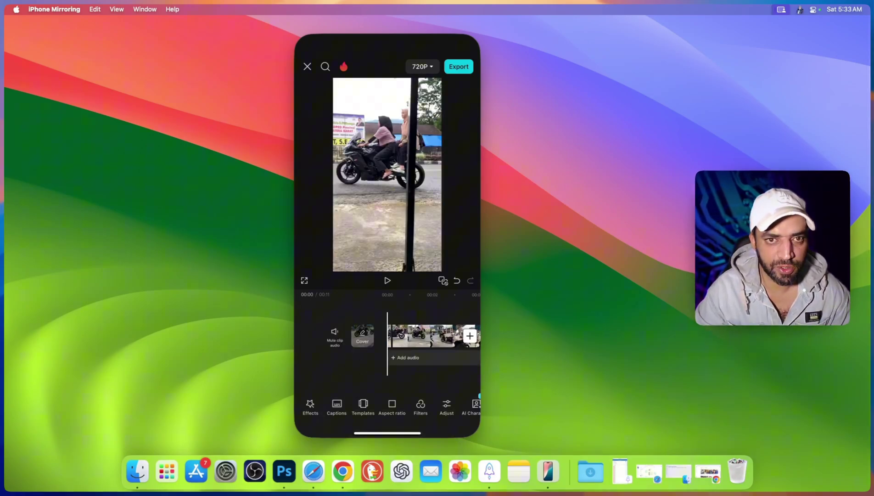
{"action": "left_click", "coordinate": [309, 406]}
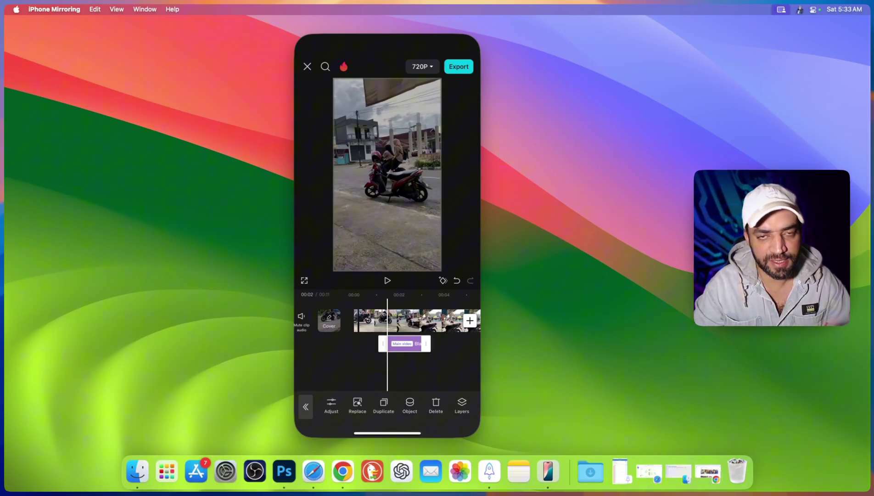
Set export quality to 4K resolution, 60 fps and High code rate, then export
{"action": "left_click", "coordinate": [355, 344]}
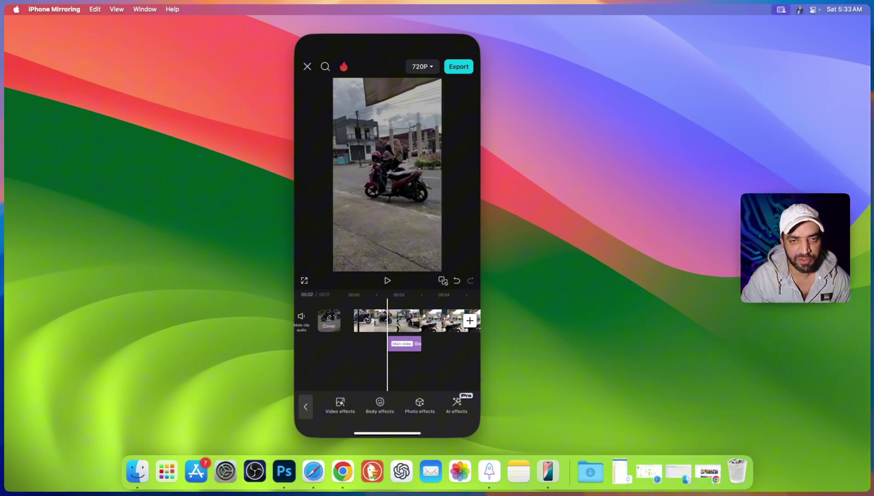
{"action": "left_click", "coordinate": [428, 66]}
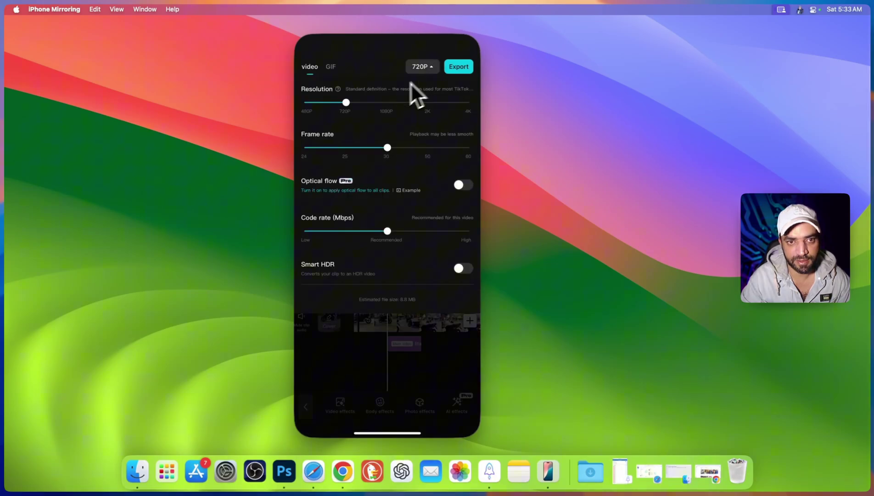
{"action": "left_click_drag", "start_coordinate": [374, 102], "coordinate": [469, 102]}
{"action": "left_click_drag", "start_coordinate": [387, 147], "coordinate": [469, 147]}
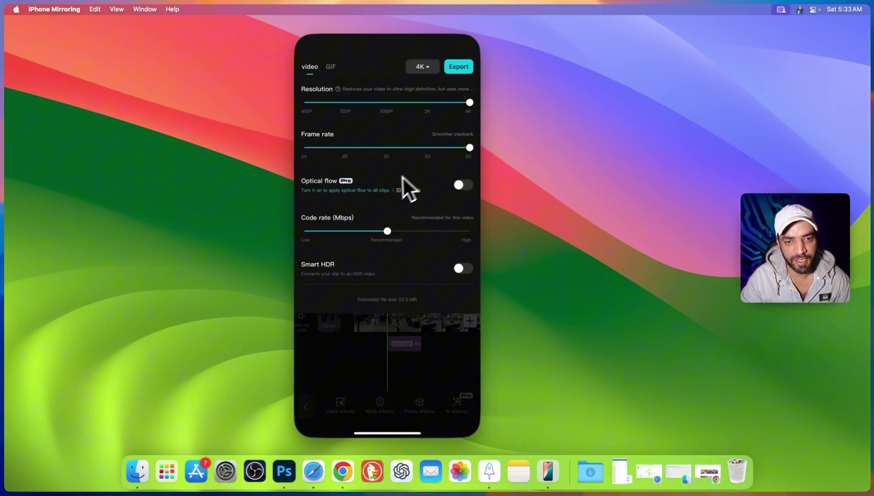
{"action": "left_click_drag", "start_coordinate": [388, 231], "coordinate": [491, 254]}
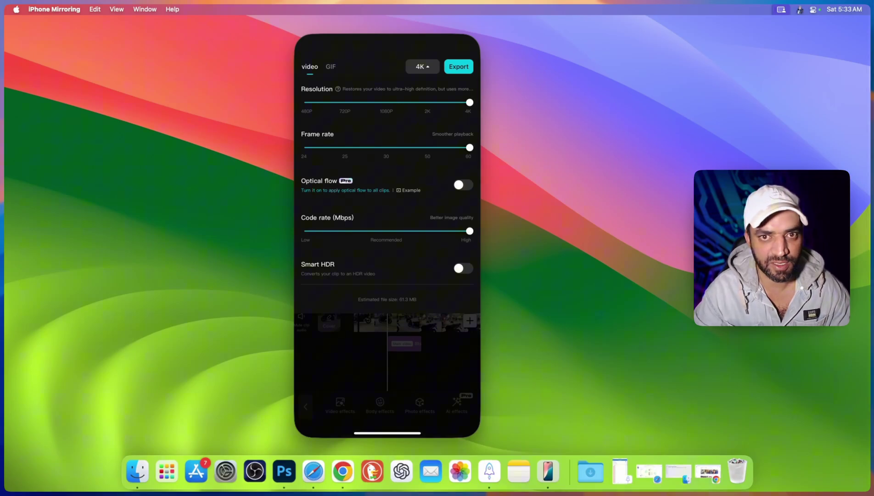
{"action": "left_click", "coordinate": [458, 67]}
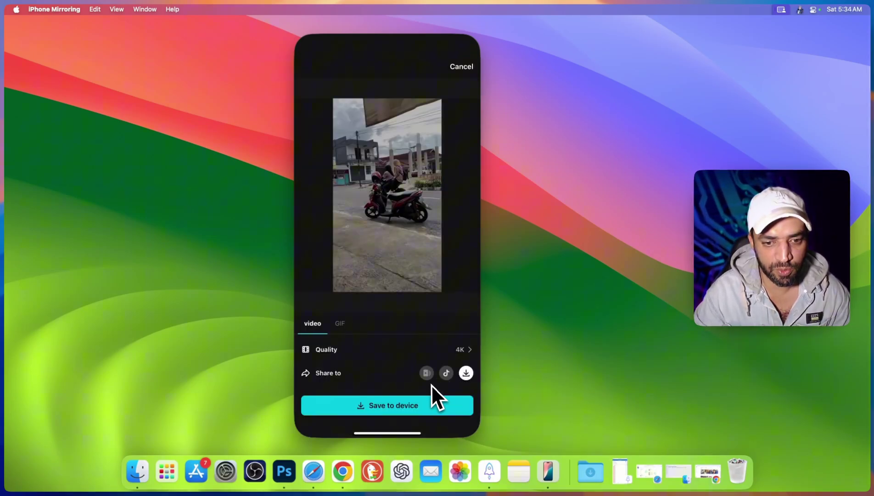
Save the 4K video to the device and dismiss the Pro promotion popup
{"action": "left_click", "coordinate": [424, 400]}
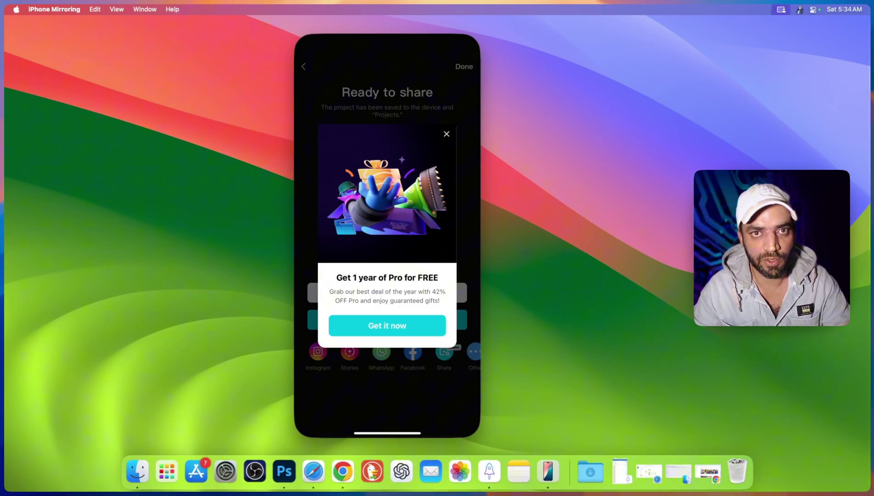
{"action": "left_click", "coordinate": [464, 202]}
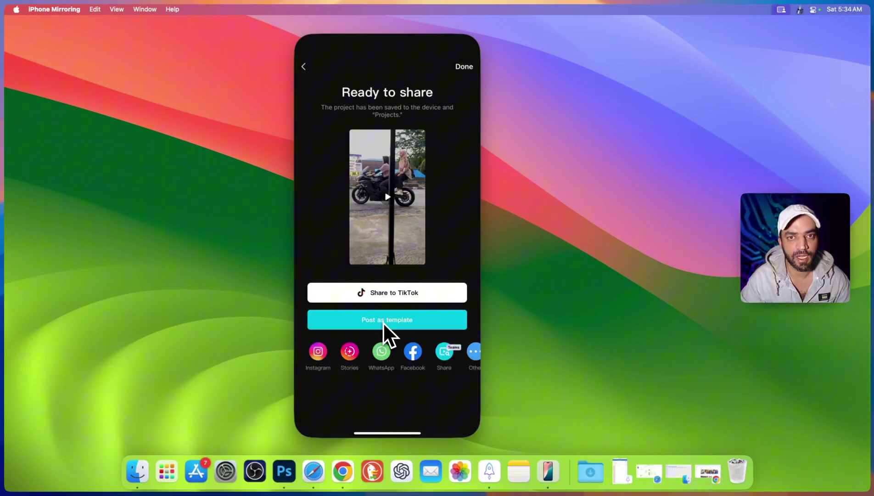
Begin posting the video as a template and save a new cover frame
{"action": "left_click", "coordinate": [389, 321]}
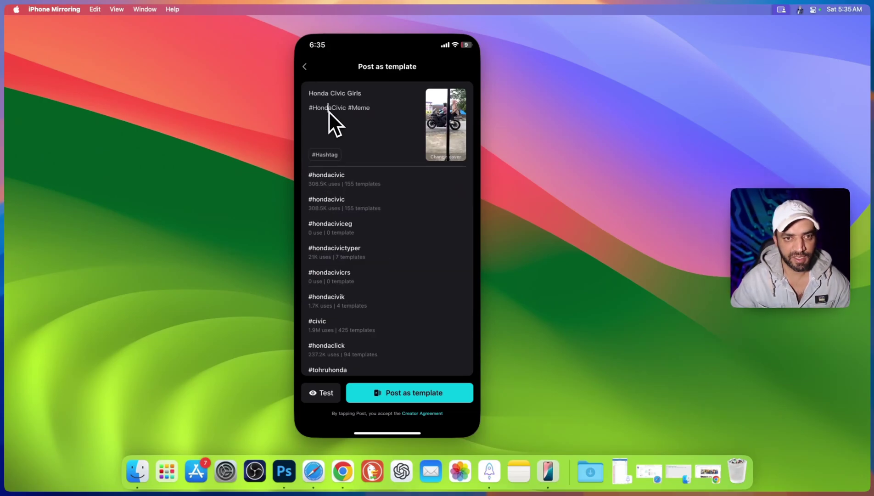
{"action": "left_click", "coordinate": [449, 158]}
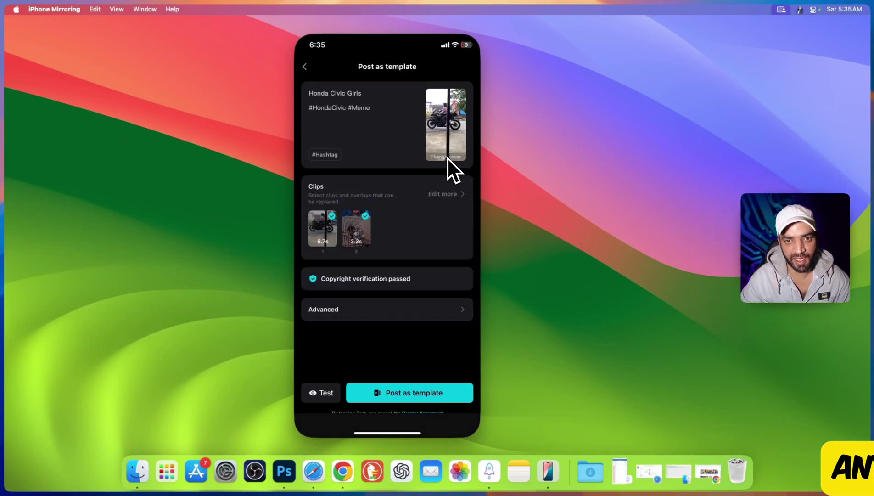
{"action": "left_click", "coordinate": [447, 158]}
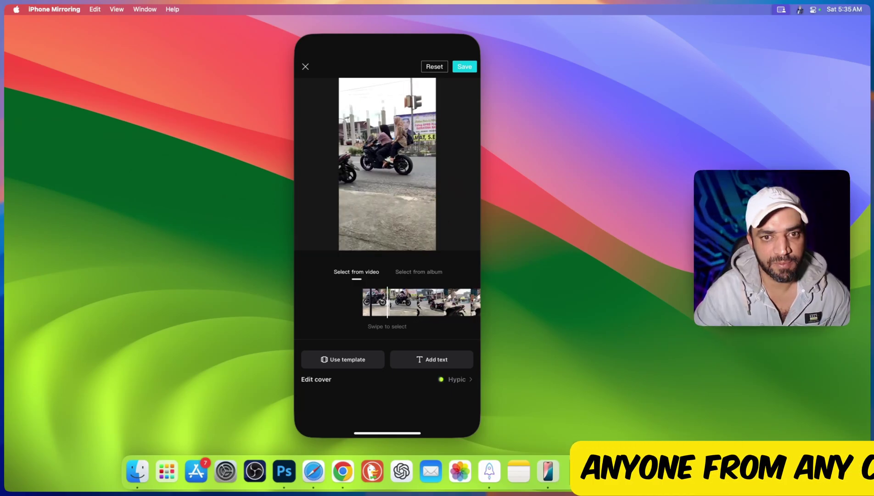
{"action": "left_click", "coordinate": [465, 67]}
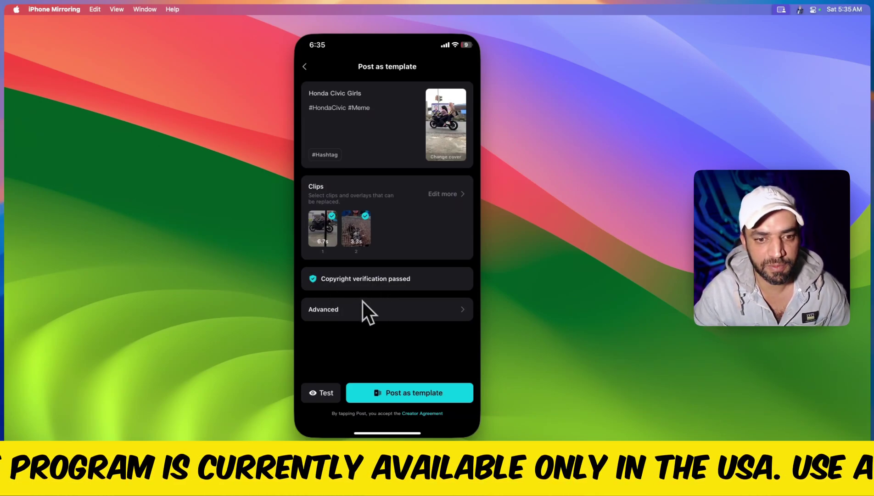
Turn off Auto-fill in the advanced template settings and publish the template
{"action": "left_click", "coordinate": [433, 316]}
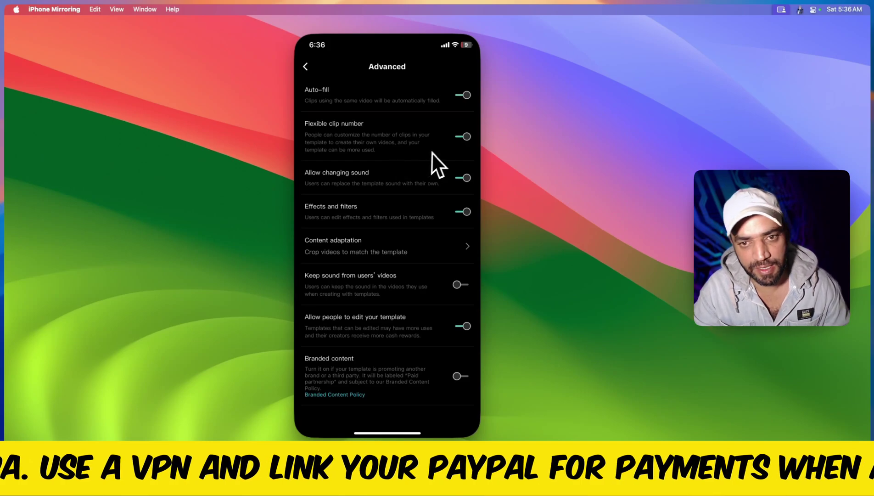
{"action": "scroll", "coordinate": [441, 140], "scroll_direction": "down", "scroll_amount": 2}
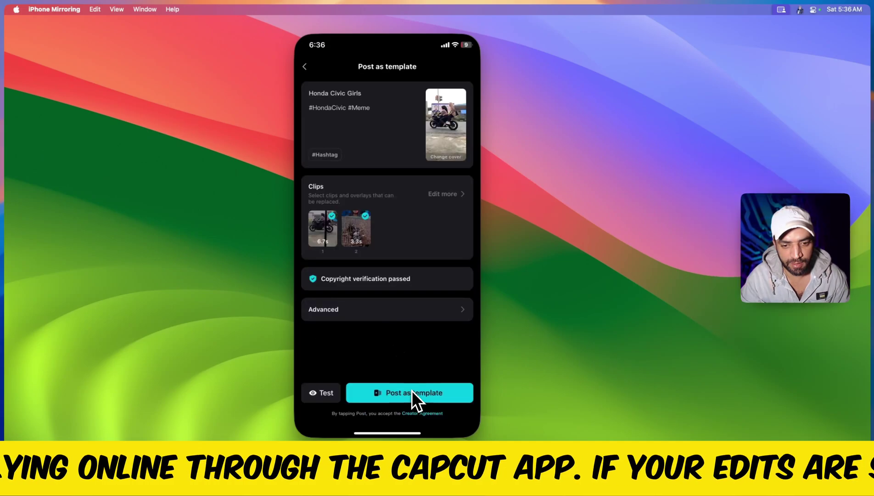
{"action": "left_click", "coordinate": [411, 389]}
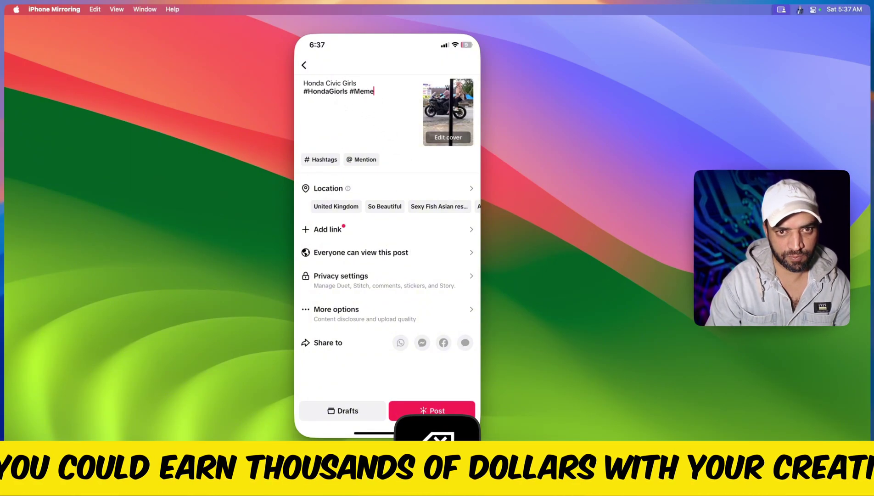
Correct the caption hashtag to #HondaGirls, save a new cover, and post to TikTok
{"action": "left_click", "coordinate": [348, 89]}
{"action": "key", "text": "Left"}
{"action": "key", "text": "Left"}
{"action": "key", "text": "Left"}
{"action": "key", "text": "BackSpace"}
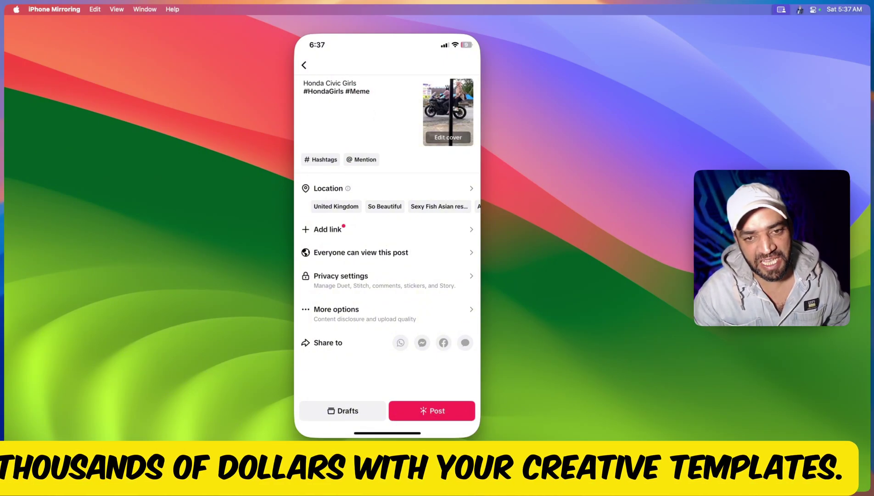
{"action": "left_click", "coordinate": [444, 138]}
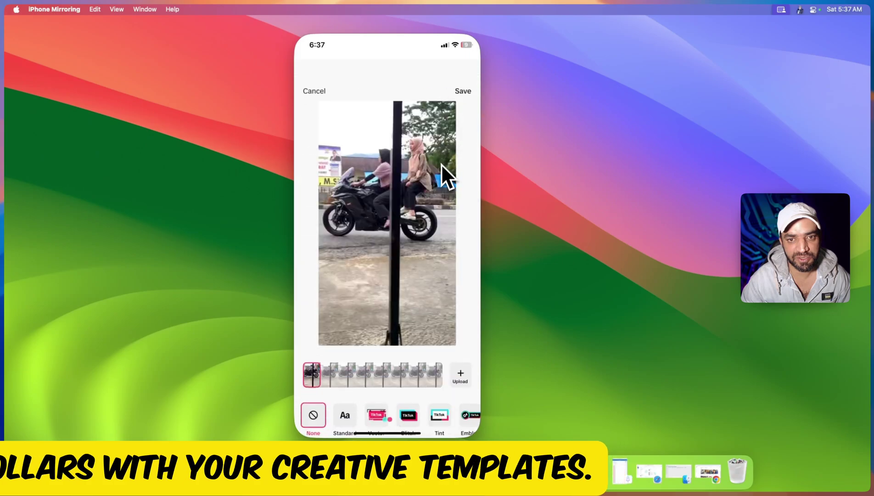
{"action": "left_click", "coordinate": [350, 347]}
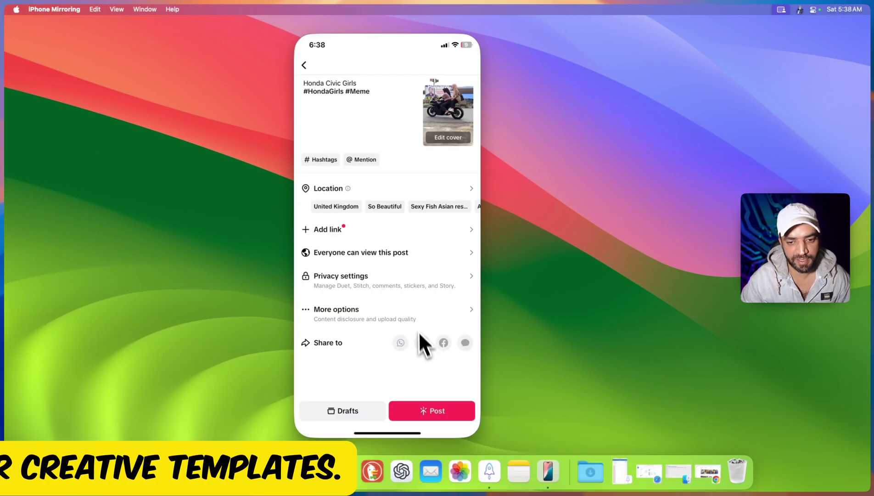
{"action": "left_click", "coordinate": [436, 413]}
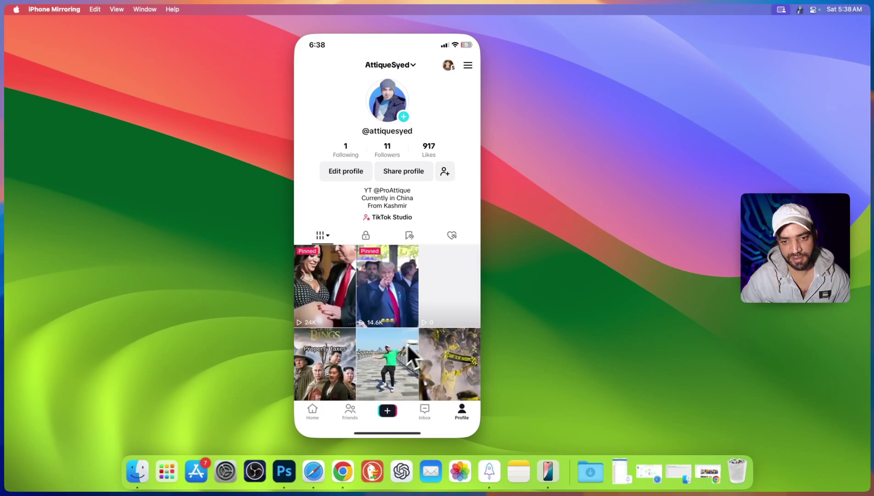
Open the newly posted video and follow its link to the CapCut template
{"action": "left_click", "coordinate": [446, 288]}
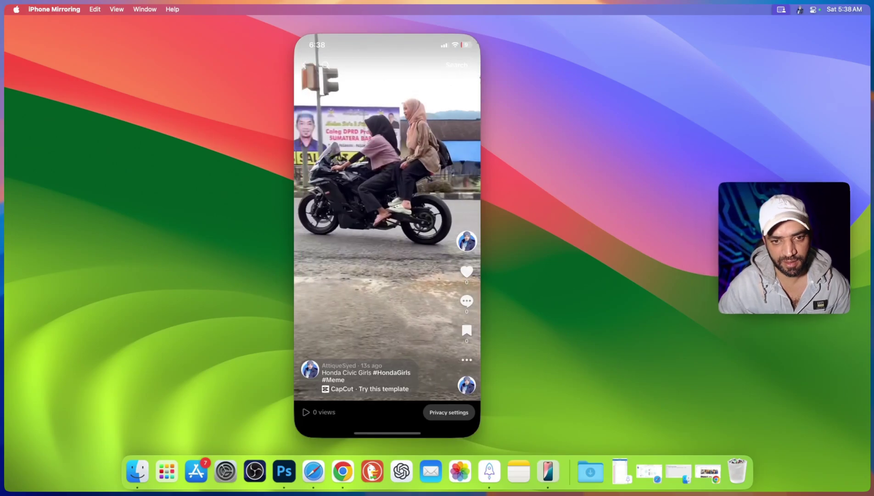
{"action": "left_click", "coordinate": [375, 236]}
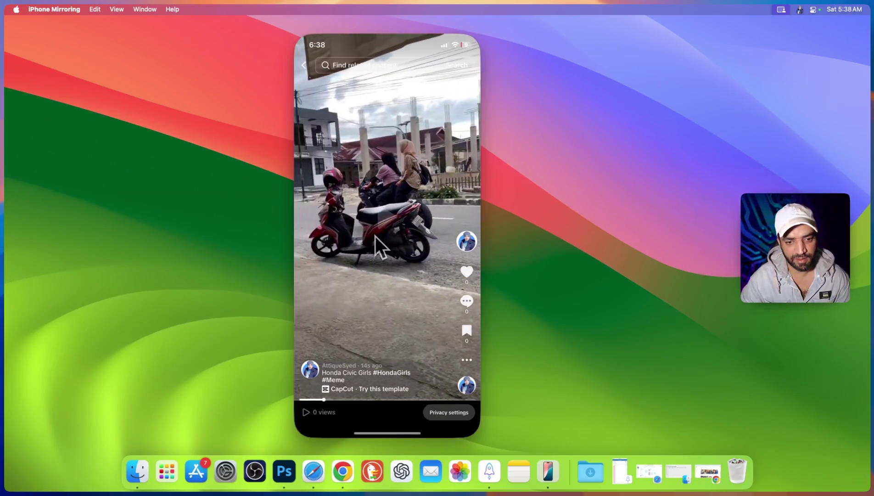
{"action": "left_click", "coordinate": [347, 386]}
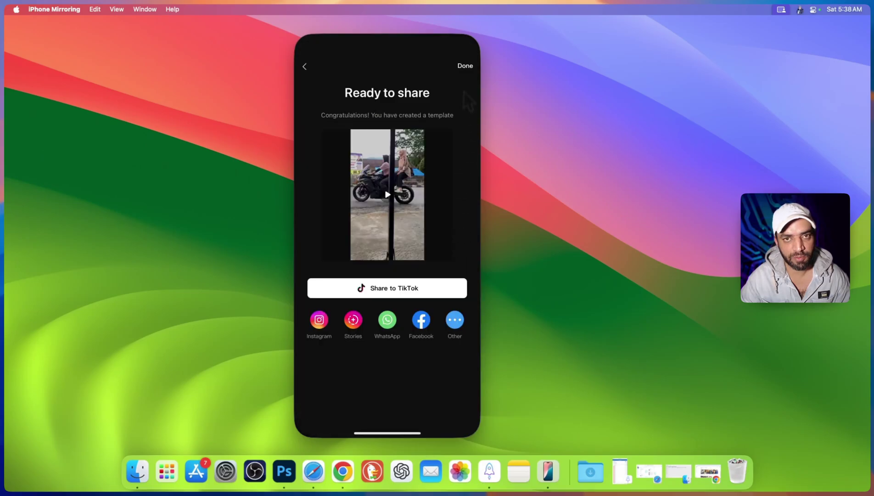
Go to the CapCut creator profile and scroll its Templates grid down and back up
{"action": "left_click", "coordinate": [465, 65]}
{"action": "left_click", "coordinate": [457, 409]}
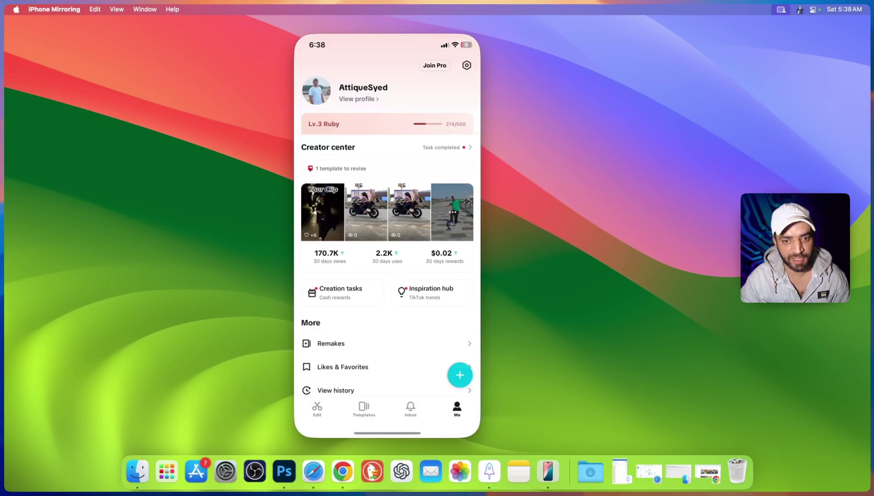
{"action": "left_click", "coordinate": [457, 408]}
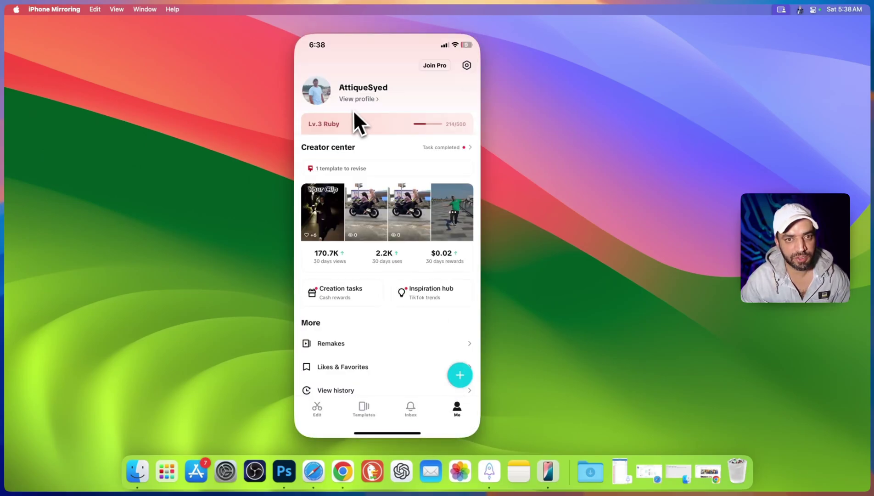
{"action": "left_click", "coordinate": [363, 96]}
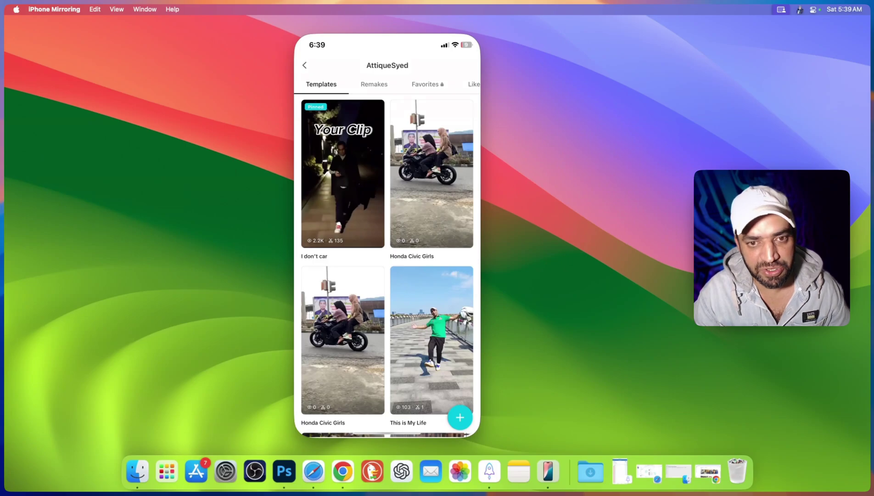
{"action": "scroll", "coordinate": [387, 265], "scroll_direction": "down", "scroll_amount": 10}
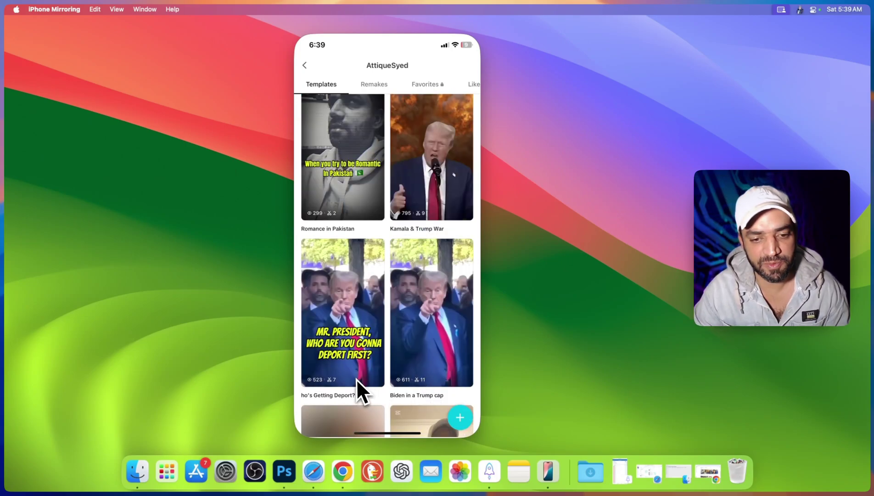
{"action": "scroll", "coordinate": [356, 379], "scroll_direction": "down", "scroll_amount": 3}
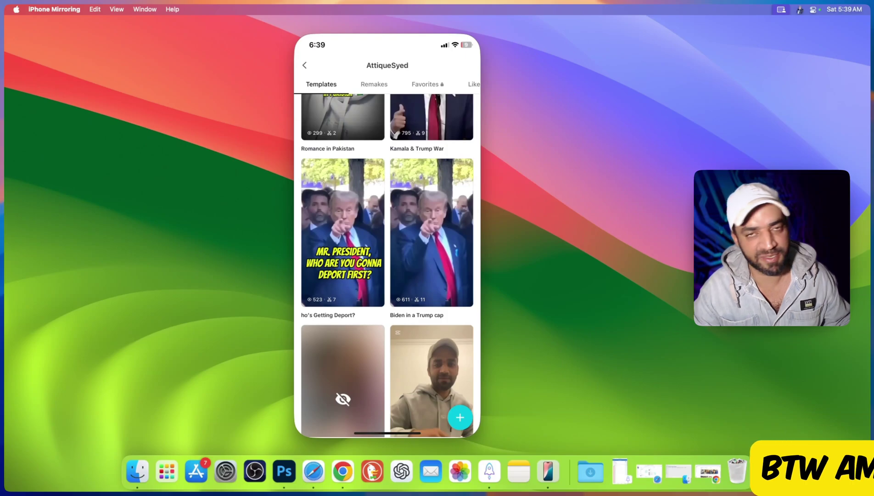
{"action": "scroll", "coordinate": [399, 218], "scroll_direction": "up", "scroll_amount": 15}
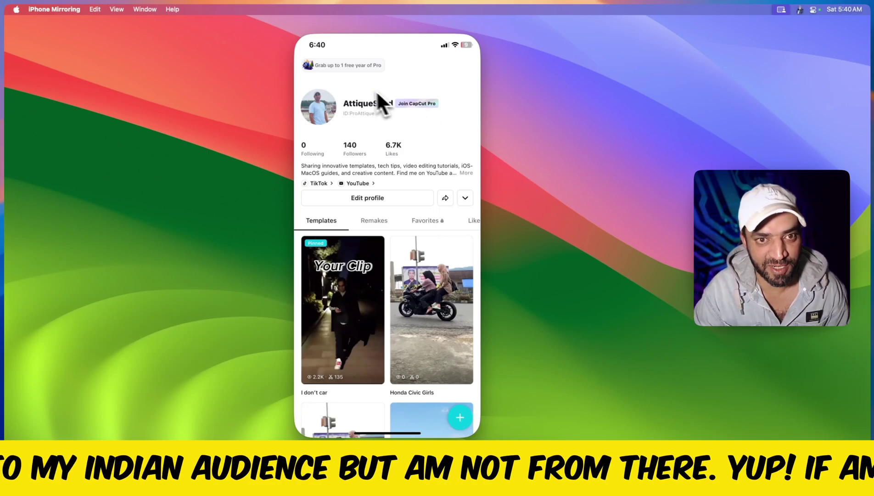
Review Settings' Manage accounts, then return to the Me page's creator center stats
{"action": "left_click", "coordinate": [466, 65]}
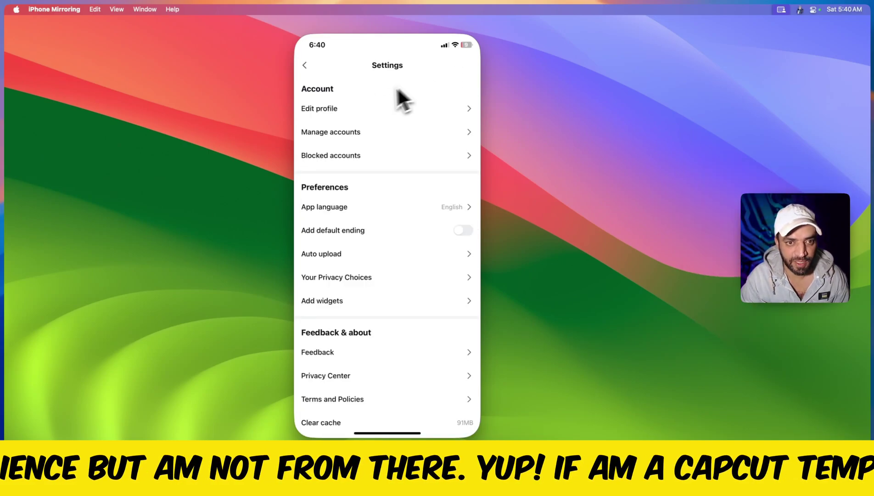
{"action": "left_click", "coordinate": [398, 132]}
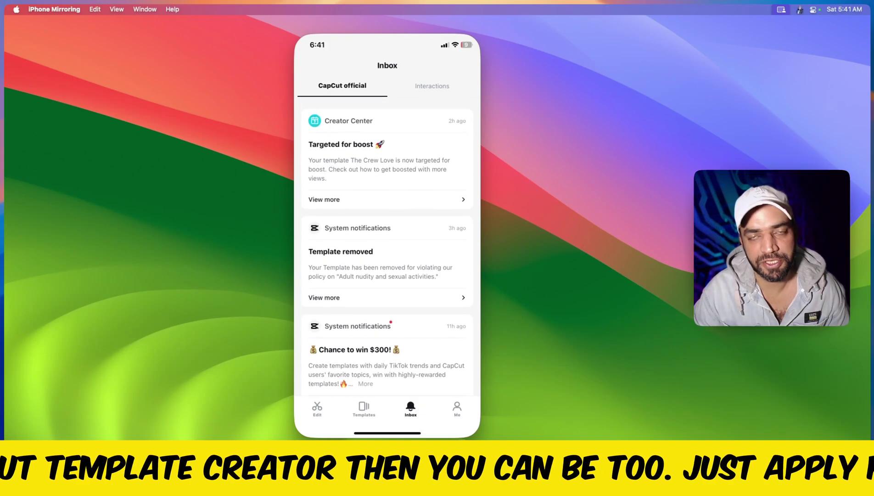
{"action": "scroll", "coordinate": [390, 214], "scroll_direction": "down", "scroll_amount": 3}
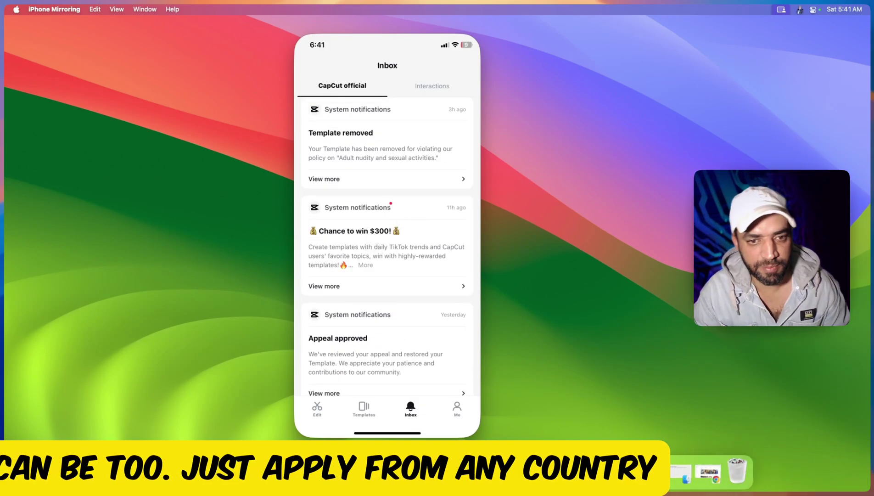
{"action": "left_click", "coordinate": [458, 406]}
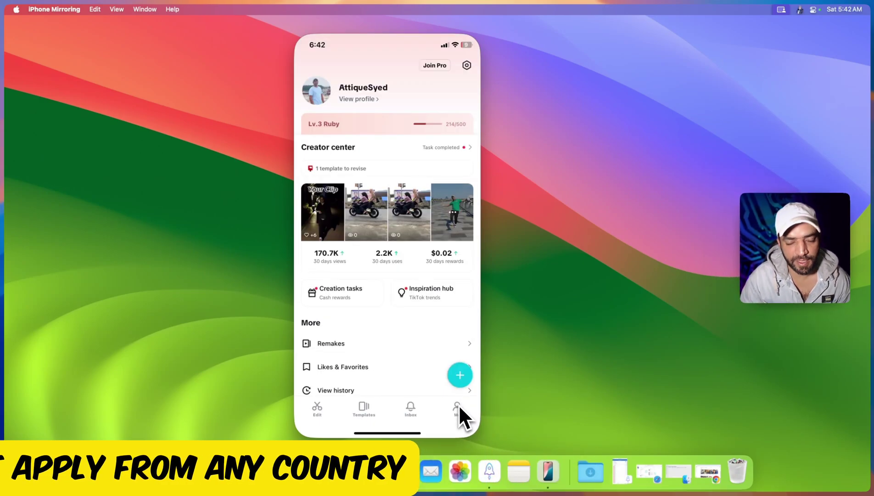
Open the Creator center dashboard and browse its stats
{"action": "left_click", "coordinate": [317, 148]}
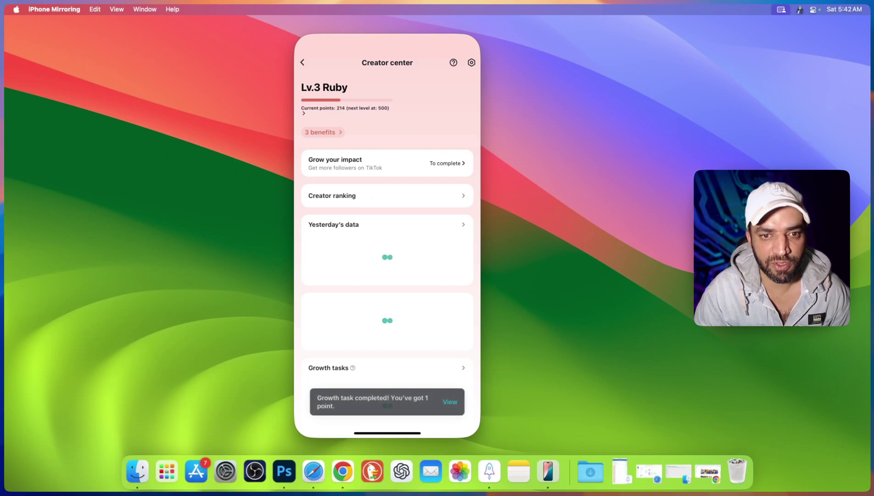
{"action": "scroll", "coordinate": [387, 238], "scroll_direction": "down", "scroll_amount": 5}
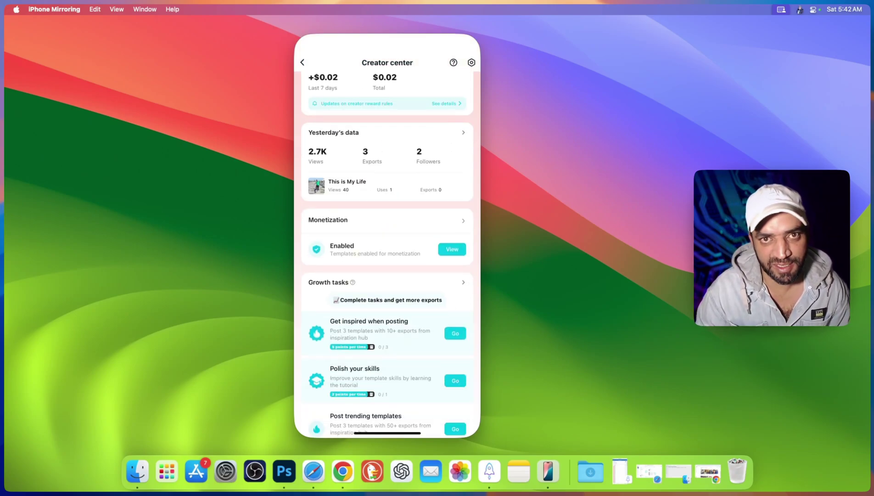
{"action": "scroll", "coordinate": [402, 223], "scroll_direction": "up", "scroll_amount": 3}
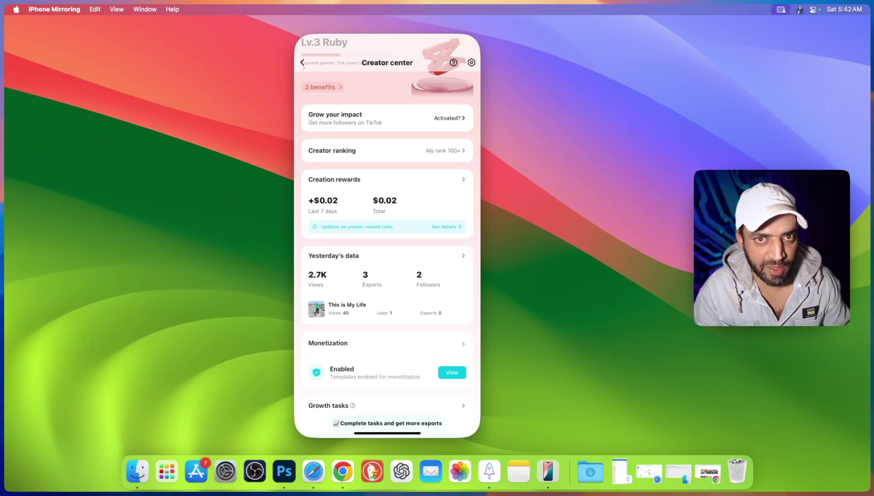
{"action": "scroll", "coordinate": [330, 285], "scroll_direction": "down", "scroll_amount": 2}
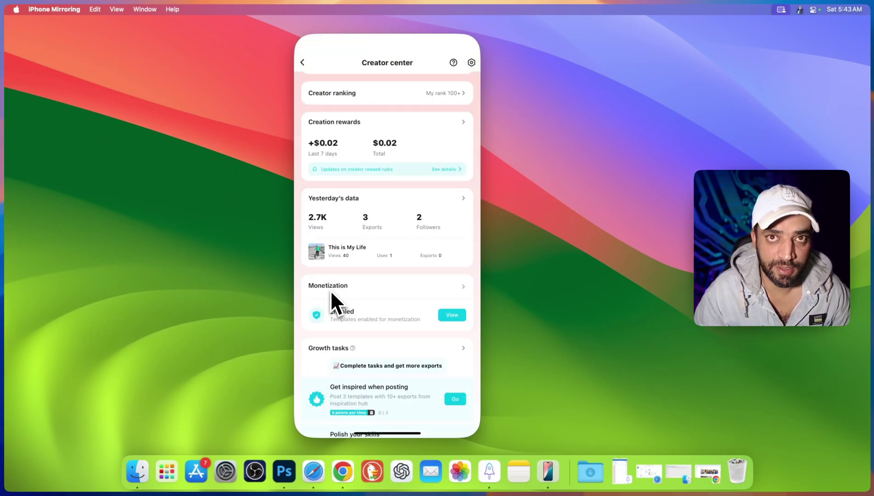
{"action": "scroll", "coordinate": [396, 300], "scroll_direction": "up", "scroll_amount": 3}
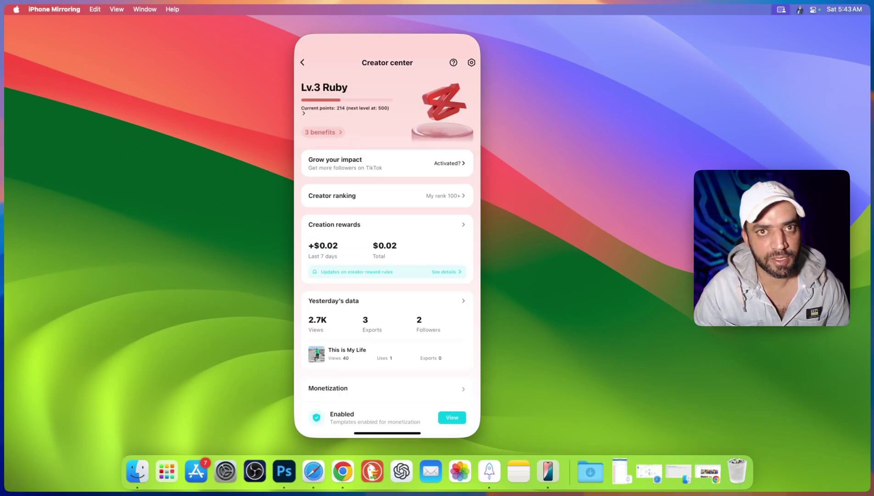
Scroll through the tasks and open Creation rewards, showing the $0.02 balance from one template
{"action": "scroll", "coordinate": [378, 193], "scroll_direction": "down", "scroll_amount": 1}
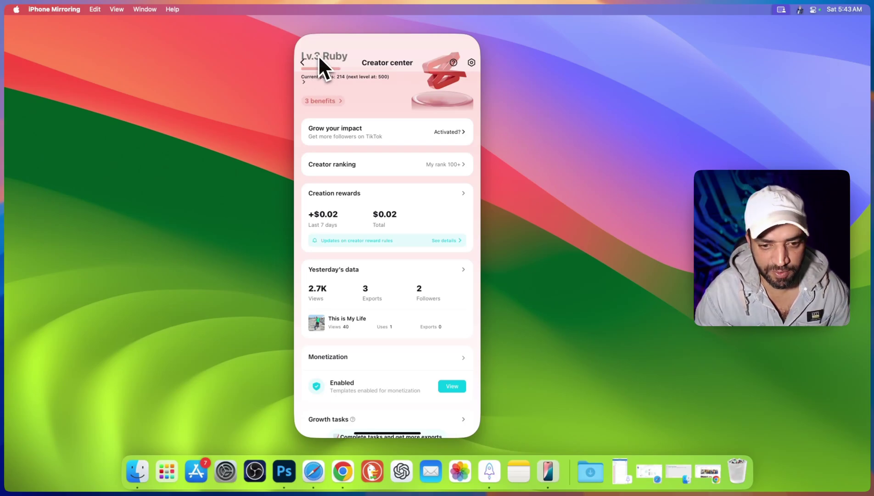
{"action": "scroll", "coordinate": [325, 126], "scroll_direction": "down", "scroll_amount": 10}
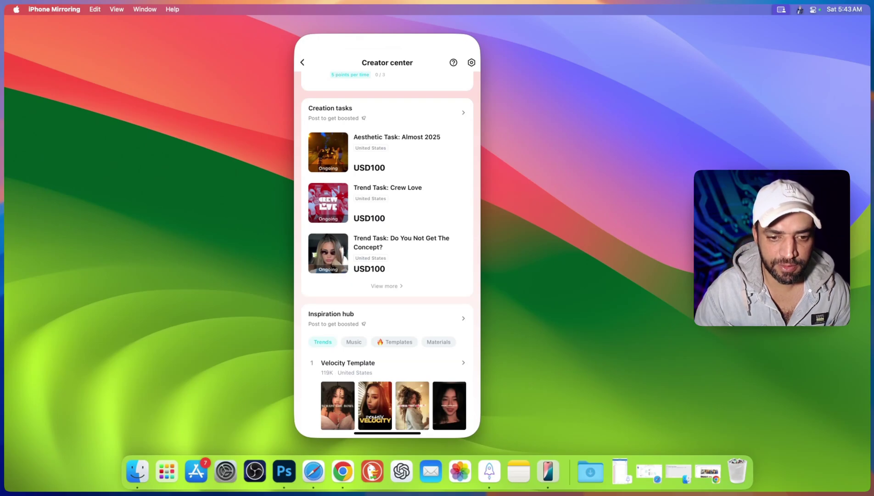
{"action": "scroll", "coordinate": [387, 256], "scroll_direction": "down", "scroll_amount": 3}
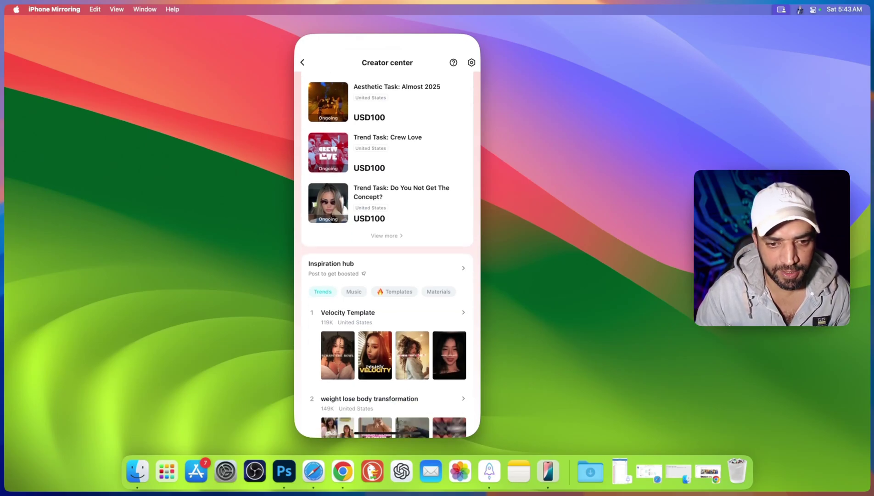
{"action": "scroll", "coordinate": [350, 224], "scroll_direction": "up", "scroll_amount": 15}
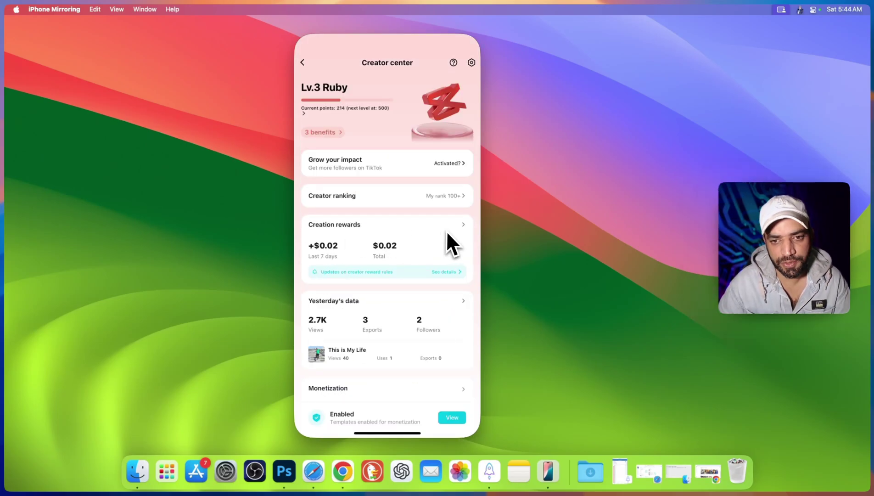
{"action": "left_click", "coordinate": [465, 225]}
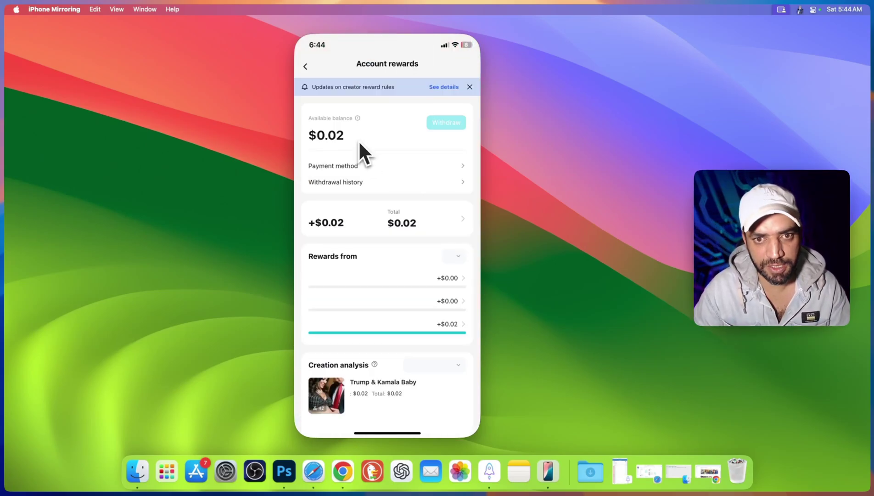
{"action": "left_click", "coordinate": [361, 165]}
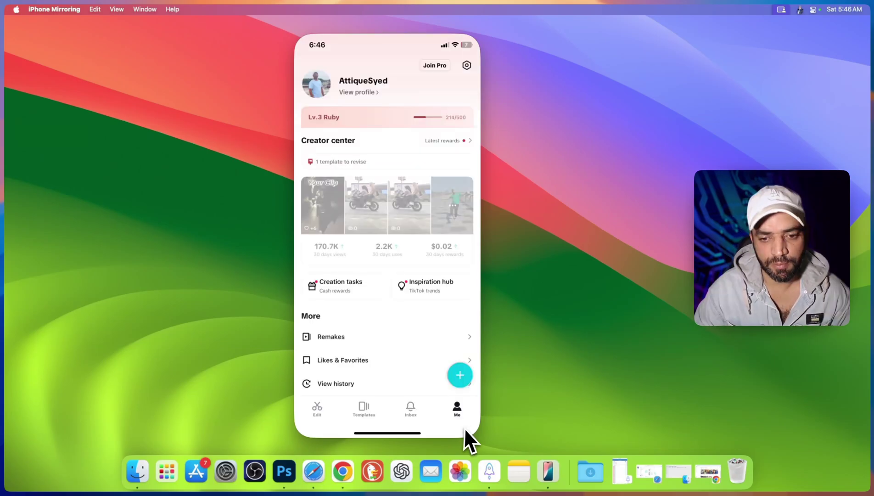
{"action": "scroll", "coordinate": [340, 340], "scroll_direction": "down", "scroll_amount": 3}
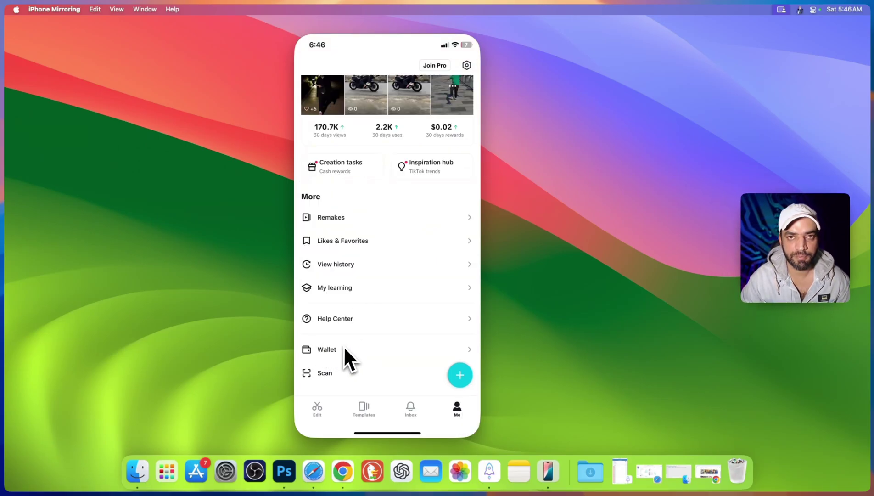
{"action": "left_click", "coordinate": [338, 347]}
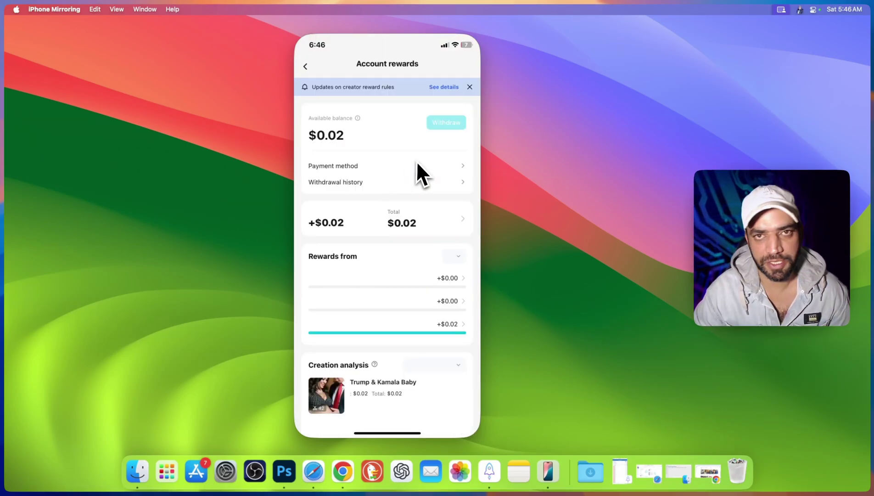